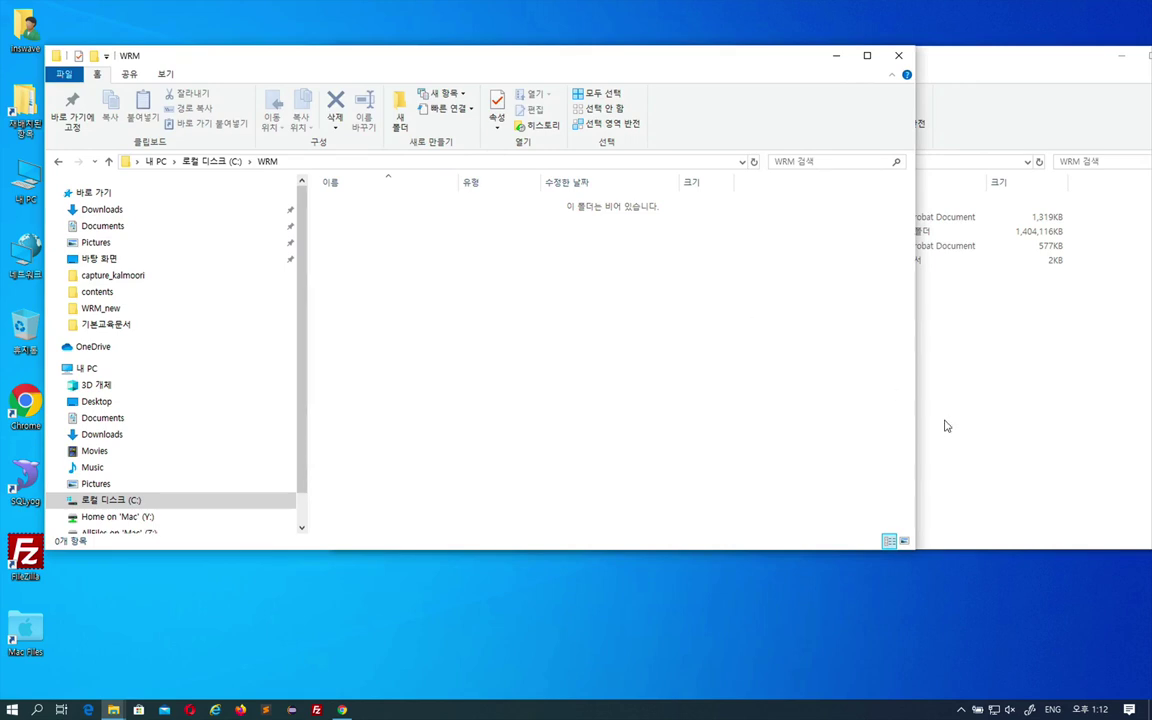
# Step: Copy WRM.zip from the 교육자료\WRM folder into the empty C:\WRM folder and put the source window away
pyautogui.click(946, 424)
pyautogui.moveTo(705, 60); pyautogui.dragTo(885, 56)
pyautogui.click(820, 228)
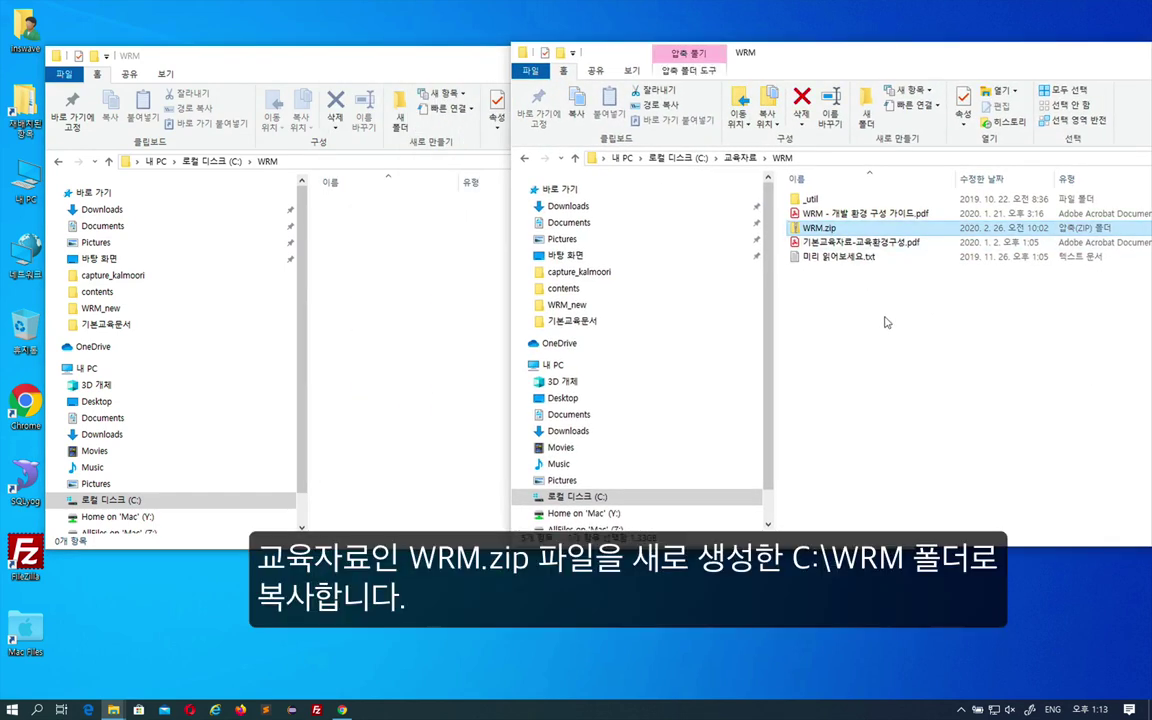
pyautogui.click(364, 241)
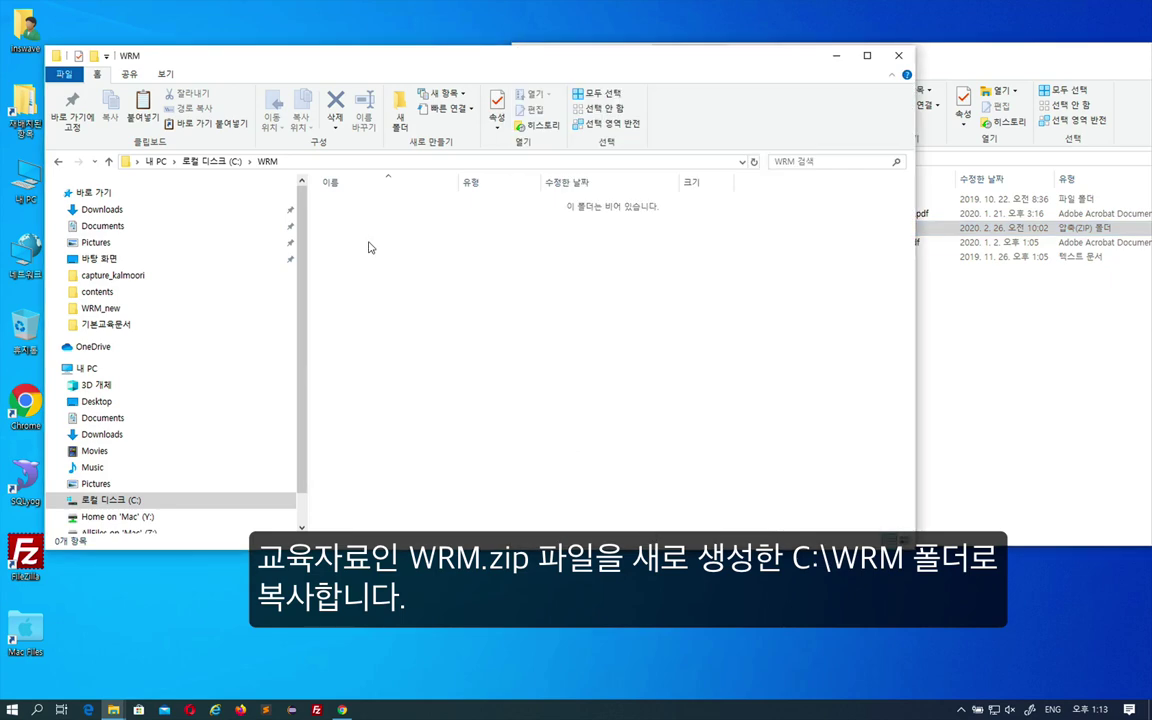
pyautogui.hotkey('ctrl', 'v')
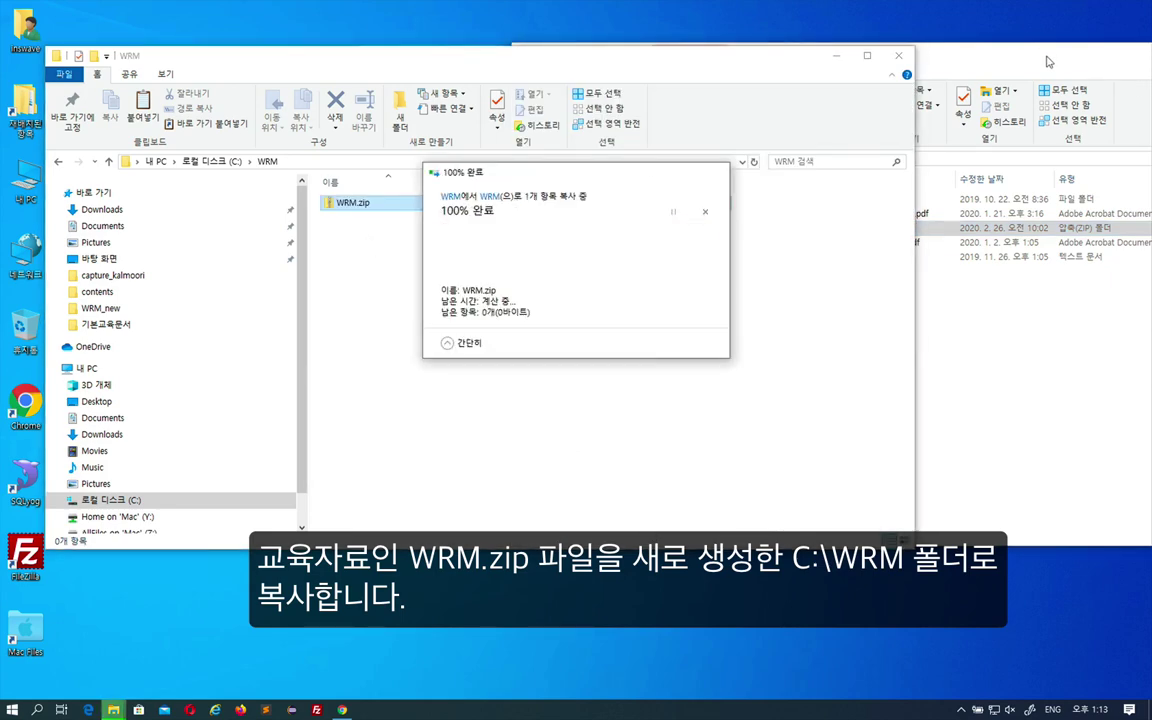
pyautogui.moveTo(1041, 66); pyautogui.dragTo(795, 62)
pyautogui.click(1022, 66)
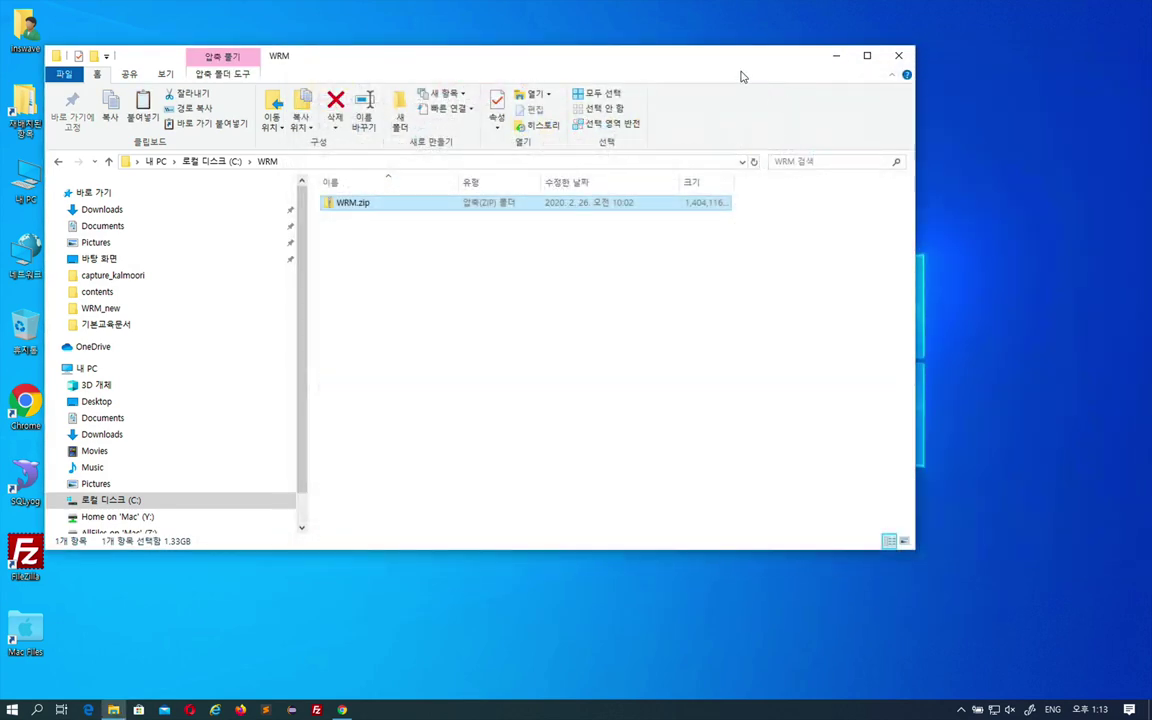
# Step: Extract WRM.zip directly into C:\WRM using the 7-Zip option 여기에 압축 풀기
pyautogui.moveTo(502, 57); pyautogui.dragTo(629, 49)
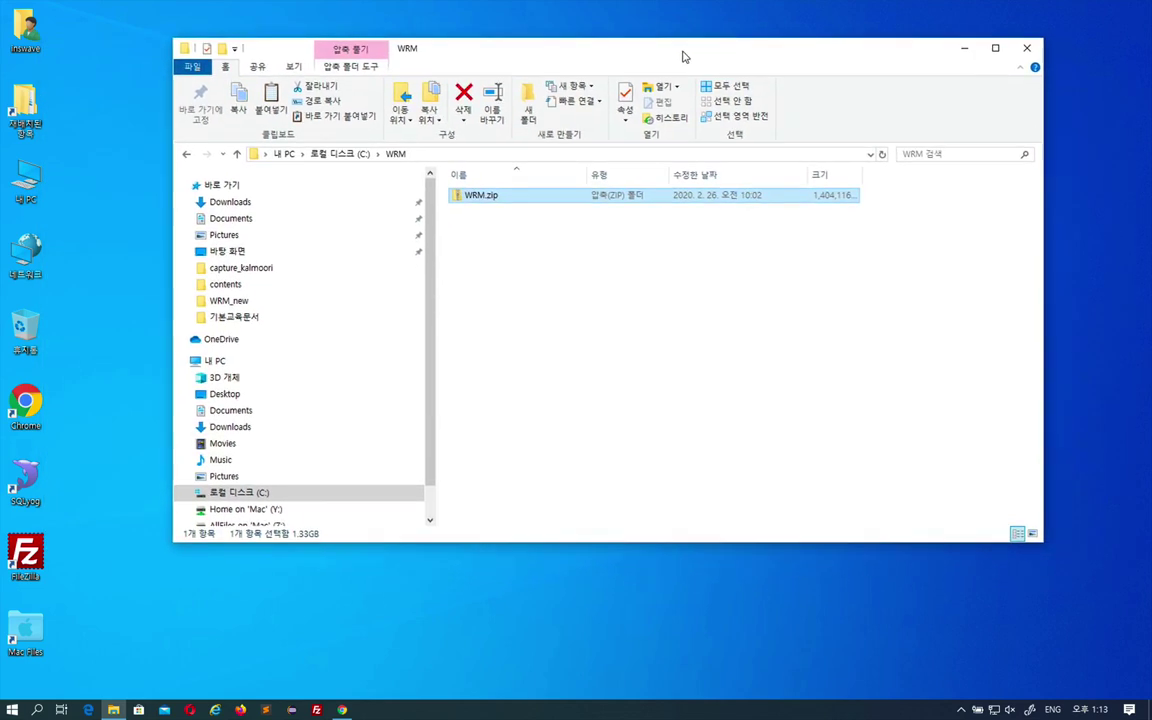
pyautogui.rightClick(481, 199)
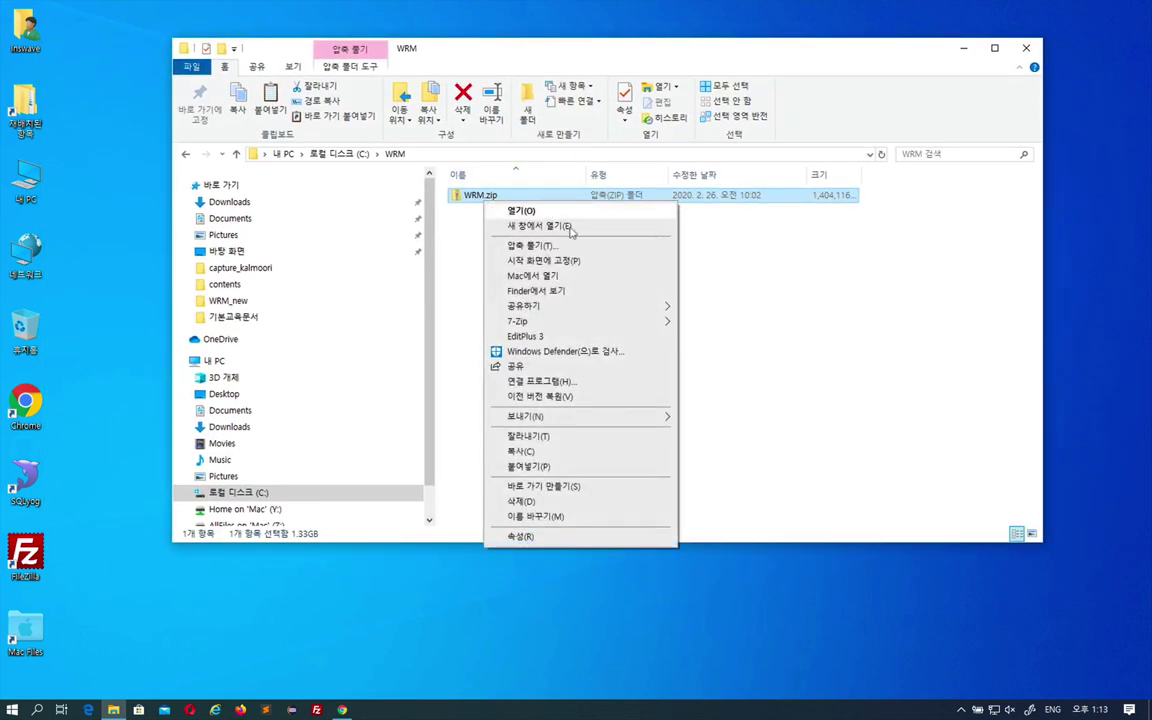
pyautogui.moveTo(590, 321)
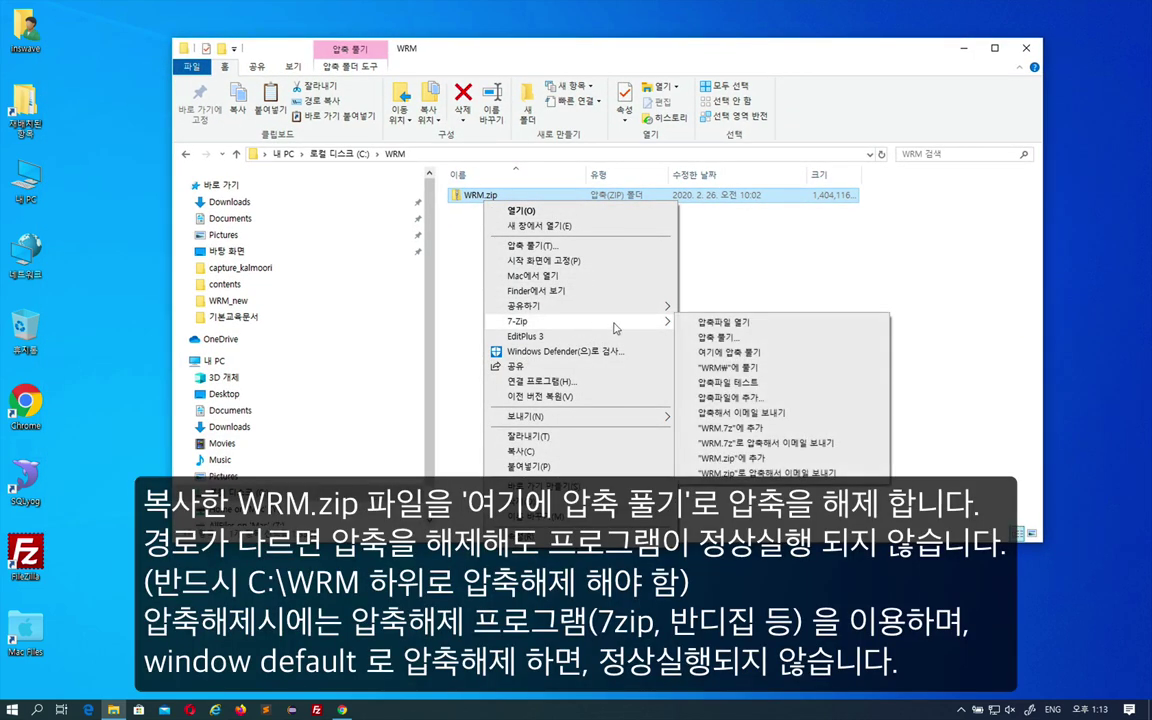
pyautogui.click(743, 355)
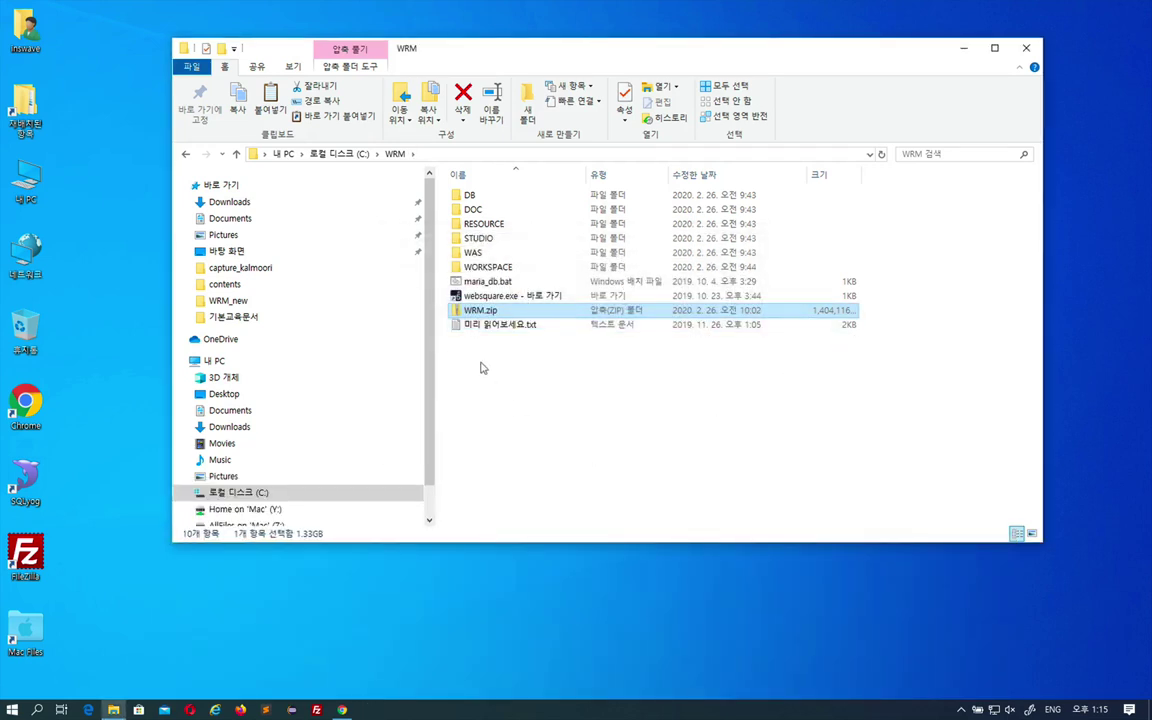
# Step: Start the local database by running maria_db.bat, release any focus in its console and minimize the console window
pyautogui.click(497, 284)
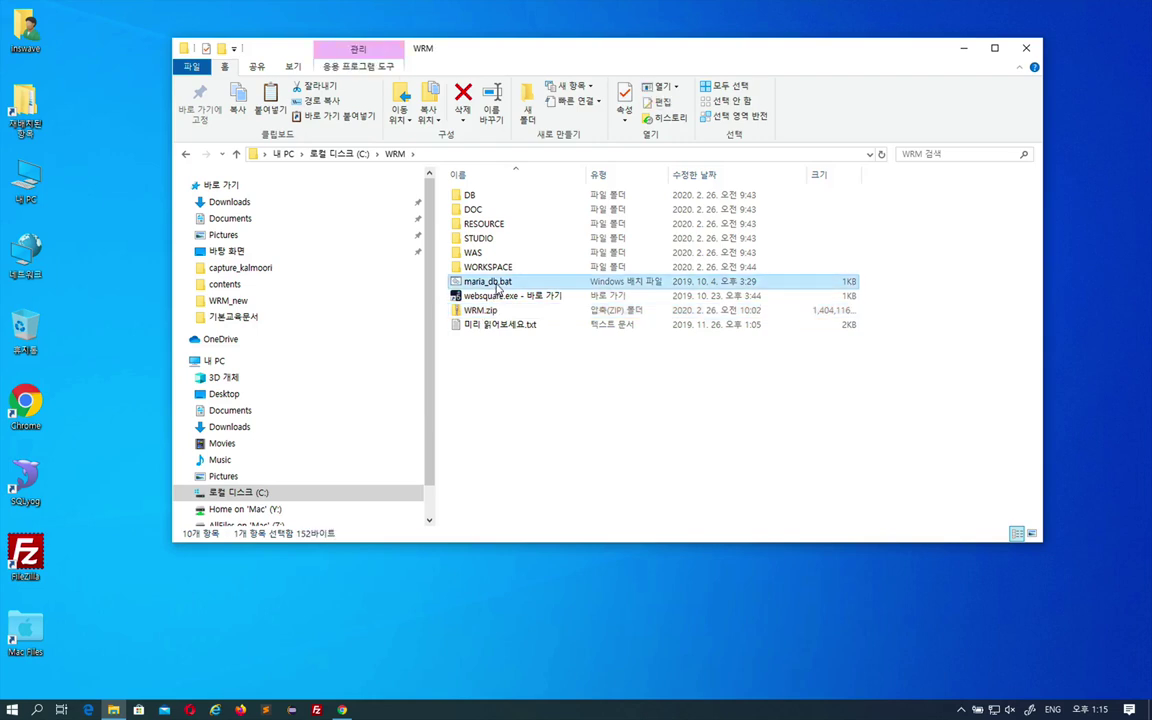
pyautogui.click(566, 296)
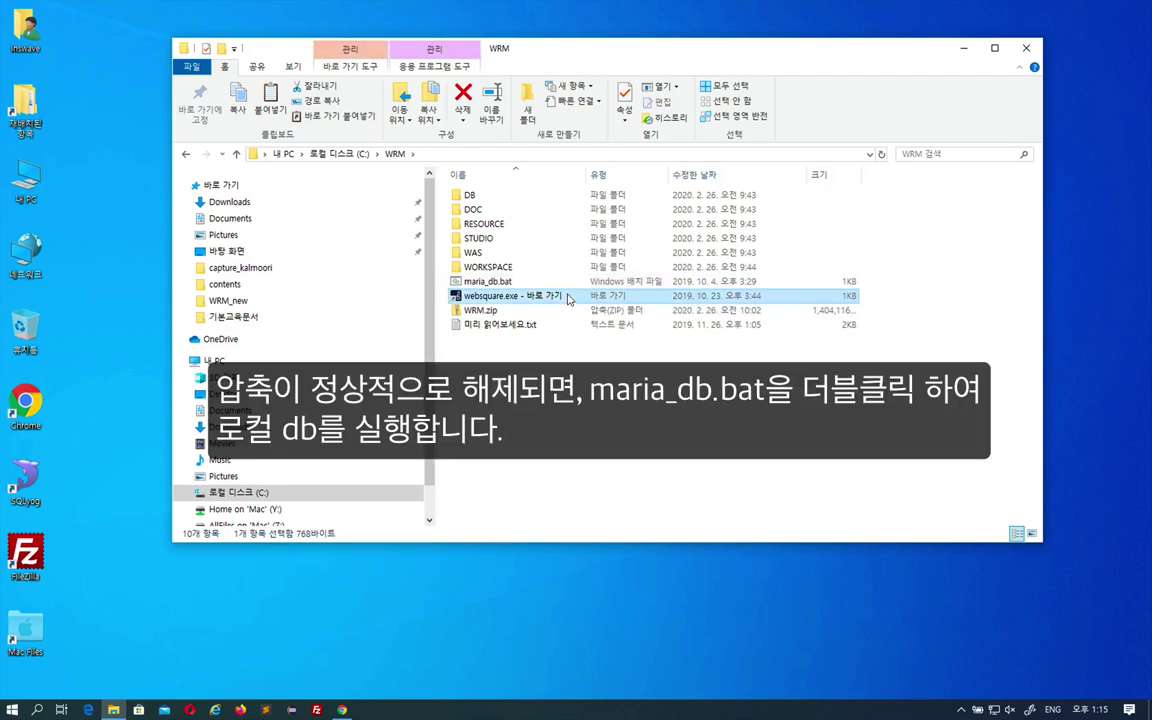
pyautogui.doubleClick(574, 284)
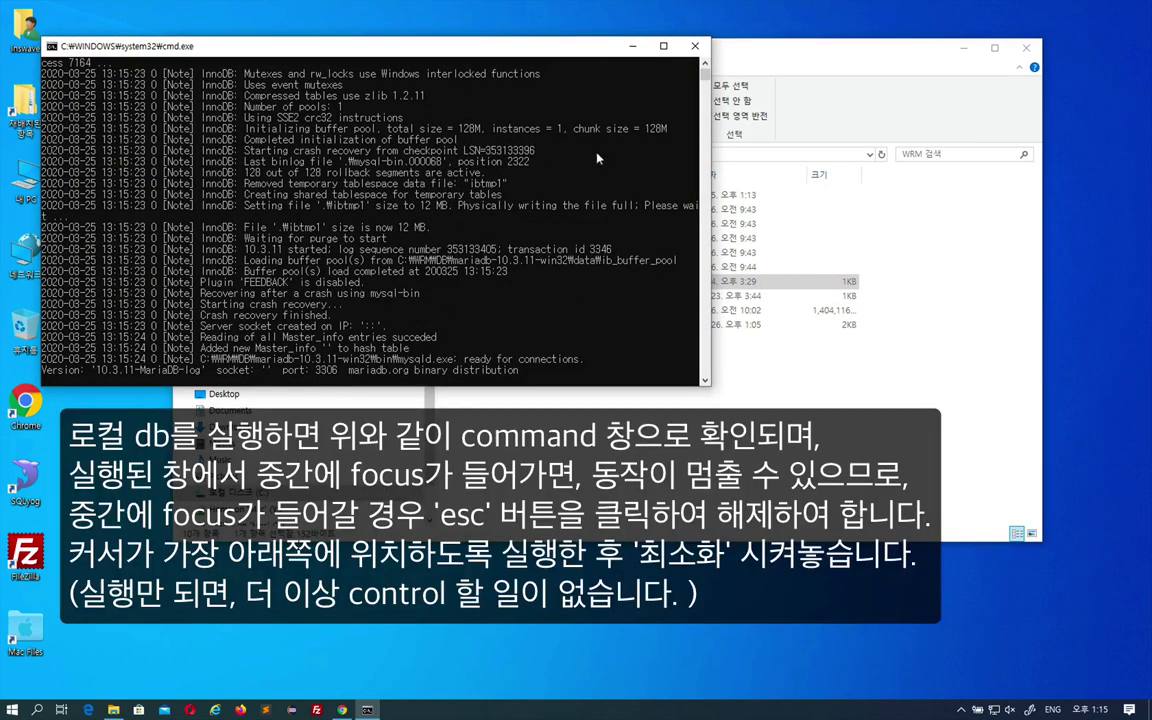
pyautogui.click(366, 183)
pyautogui.press('Escape')
pyautogui.click(632, 47)
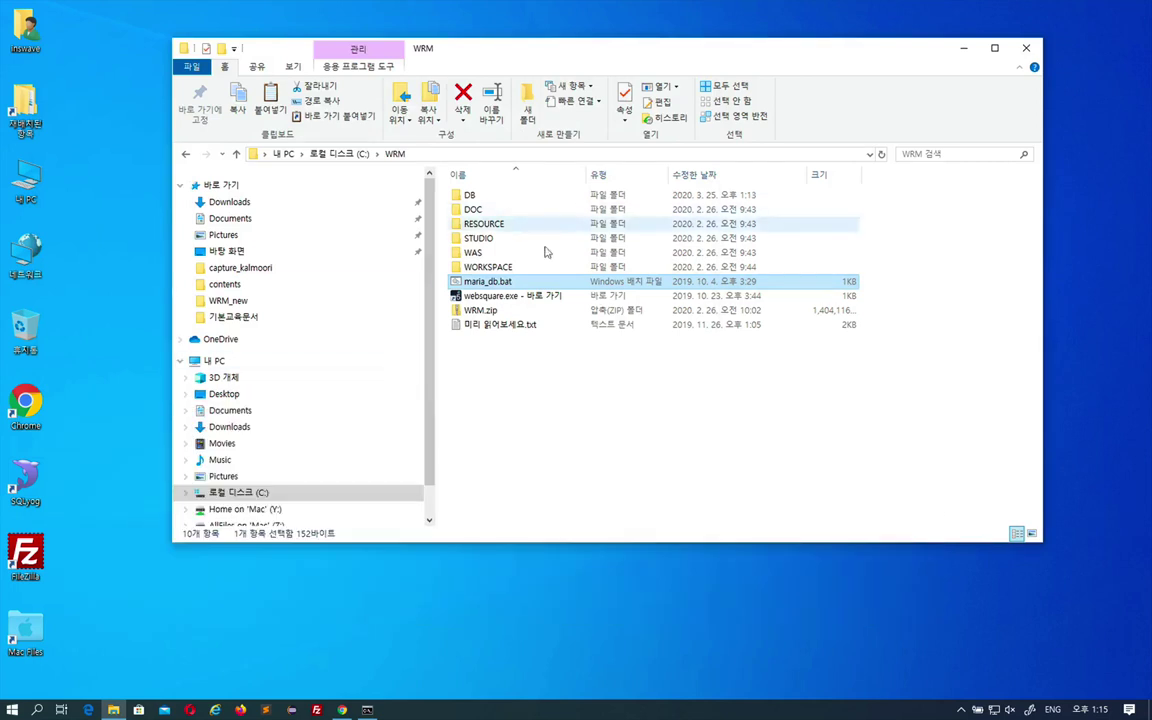
# Step: Launch WebSquare Studio from the websquare.exe shortcut with the default workspace C:\WRM\WORKSPACE
pyautogui.doubleClick(538, 297)
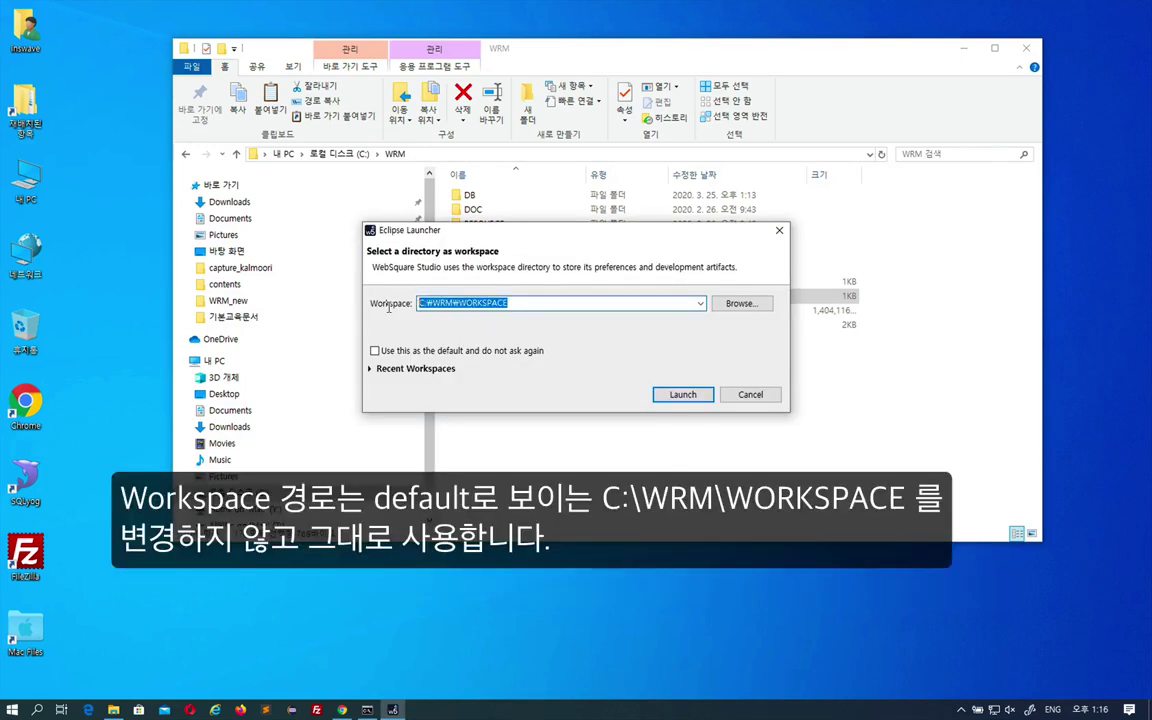
pyautogui.click(682, 395)
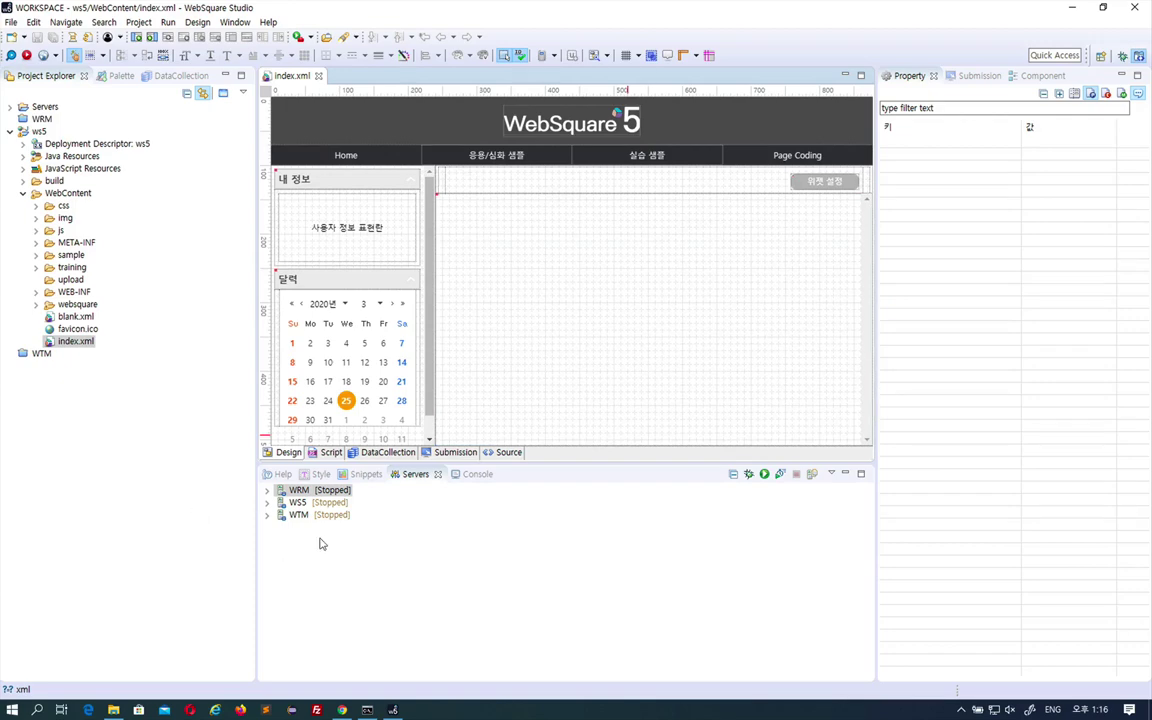
# Step: Start the WS5 server so that the ws5 project runs on the local WAS
pyautogui.click(318, 503)
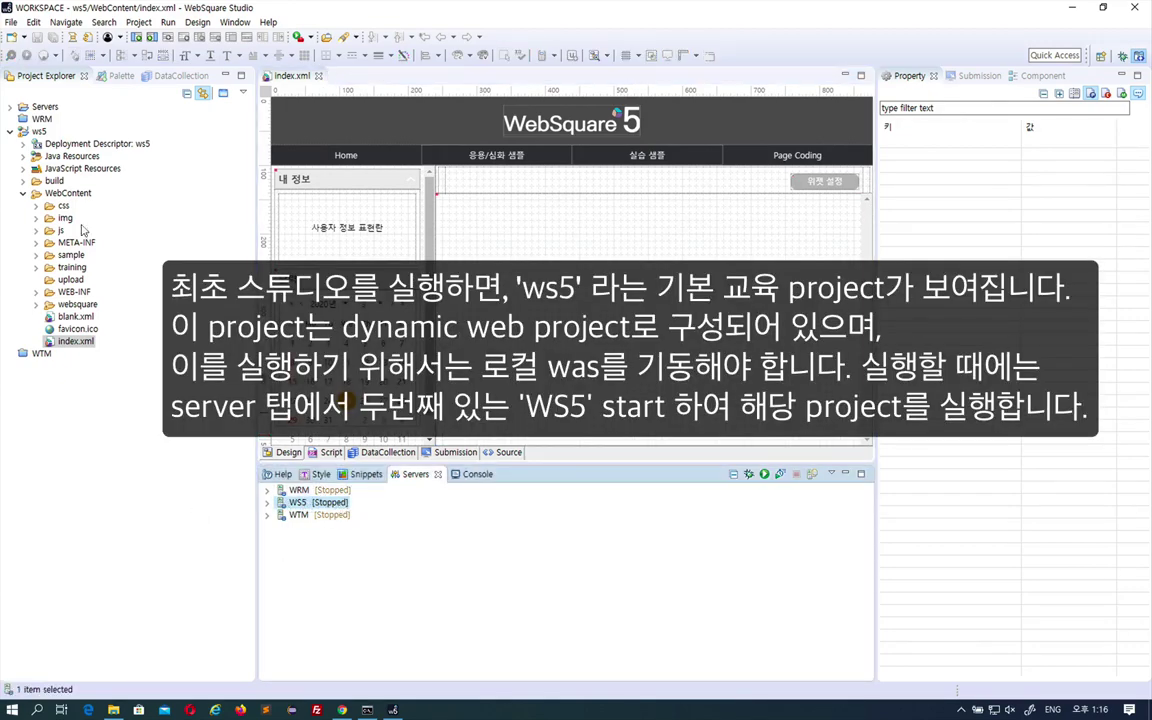
pyautogui.click(38, 131)
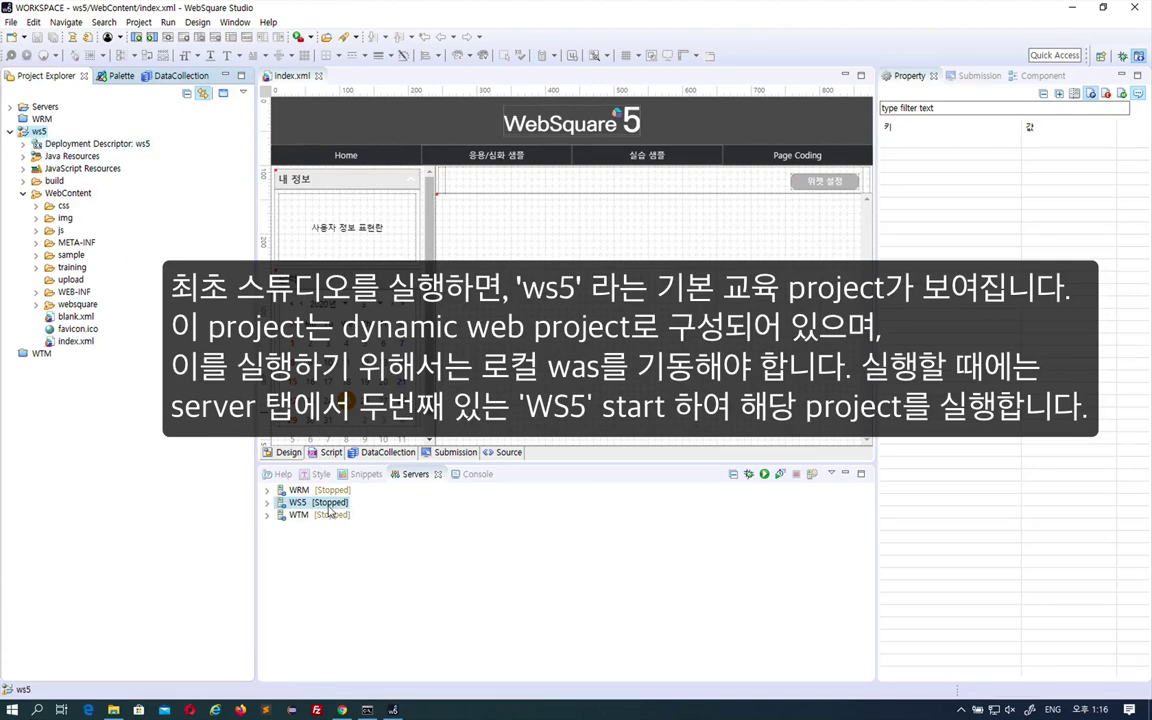
pyautogui.click(300, 503)
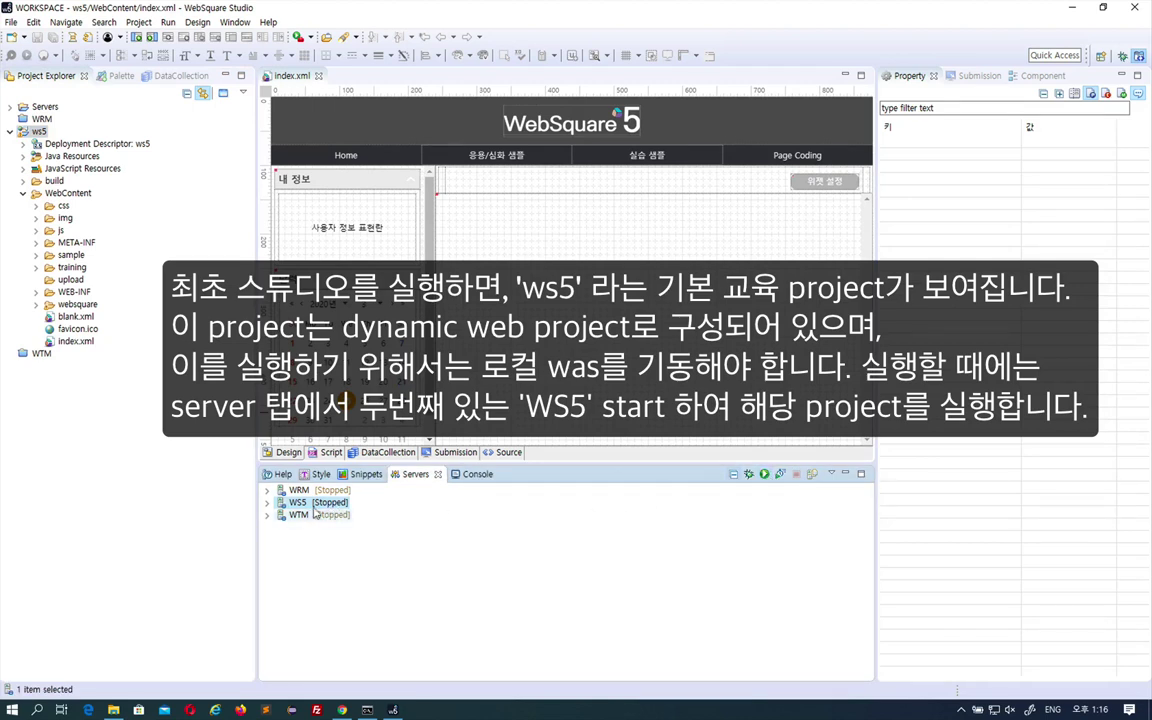
pyautogui.click(764, 473)
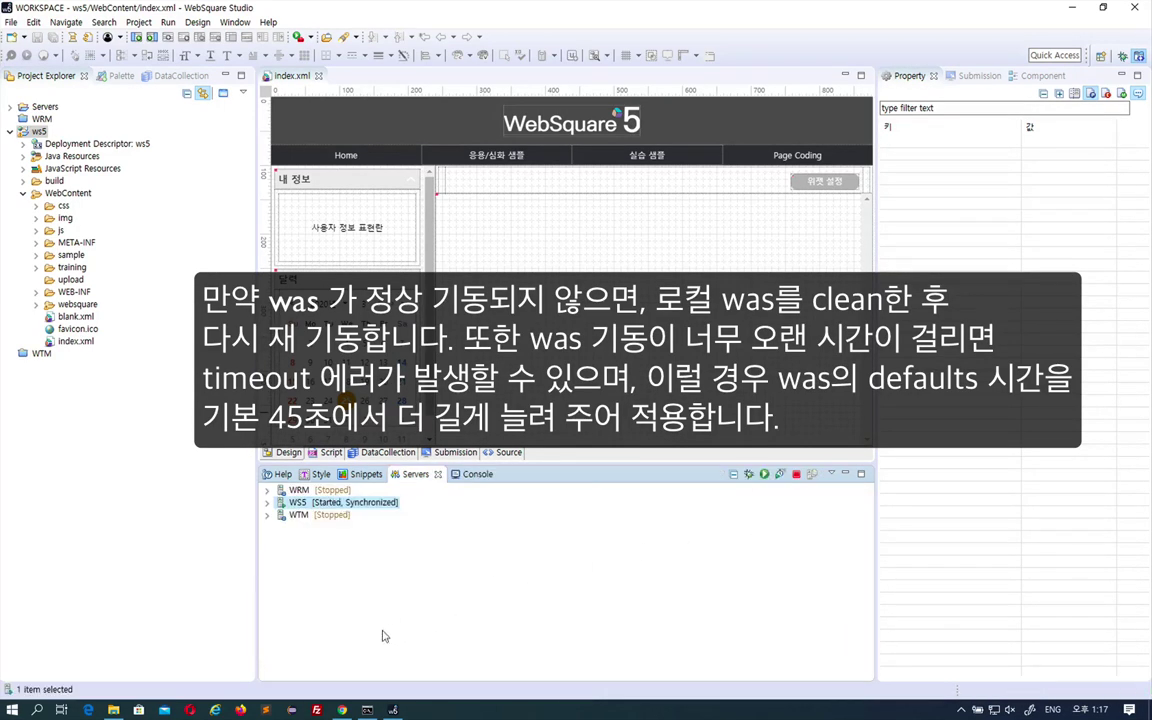
# Step: Switch to a new Chrome window and load localhost:8080/ws5
pyautogui.click(342, 710)
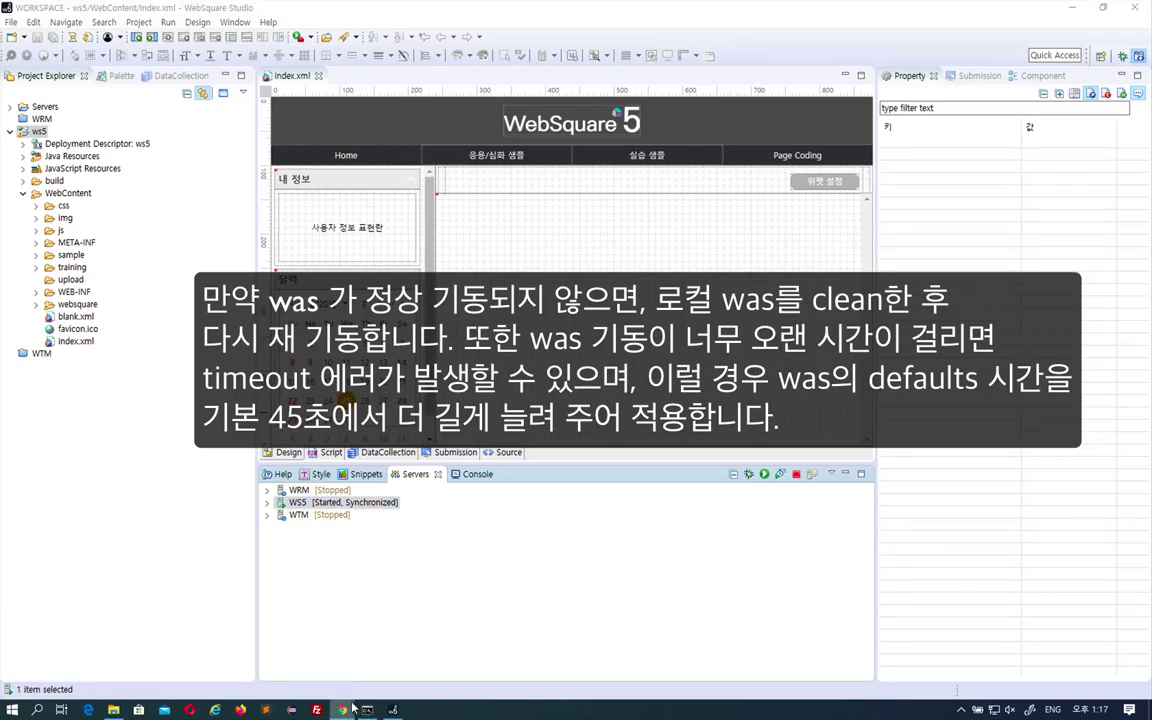
pyautogui.click(296, 584)
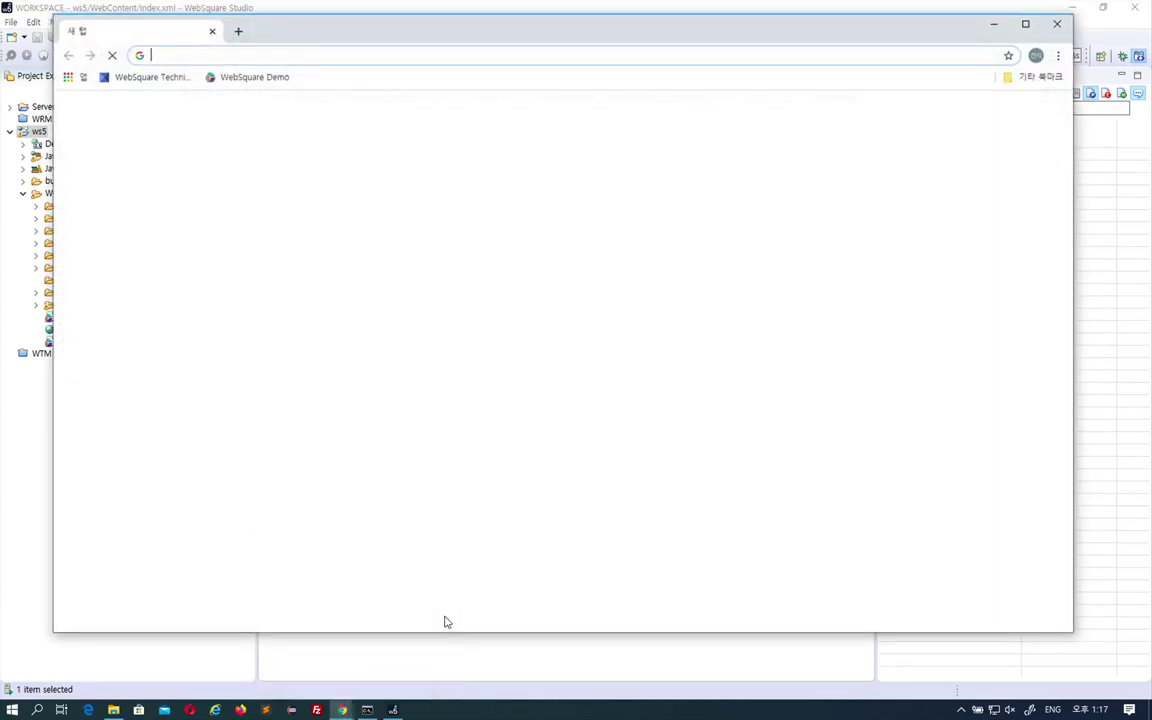
pyautogui.write('localhost:8080/ws5')
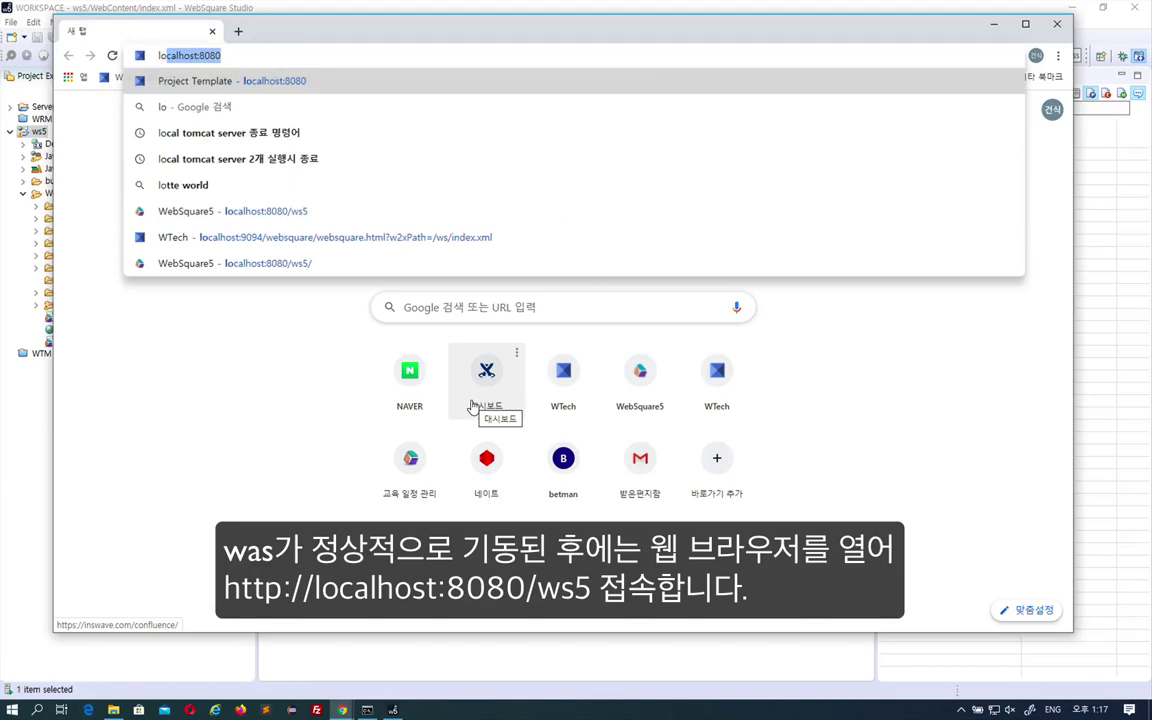
pyautogui.press('Return')
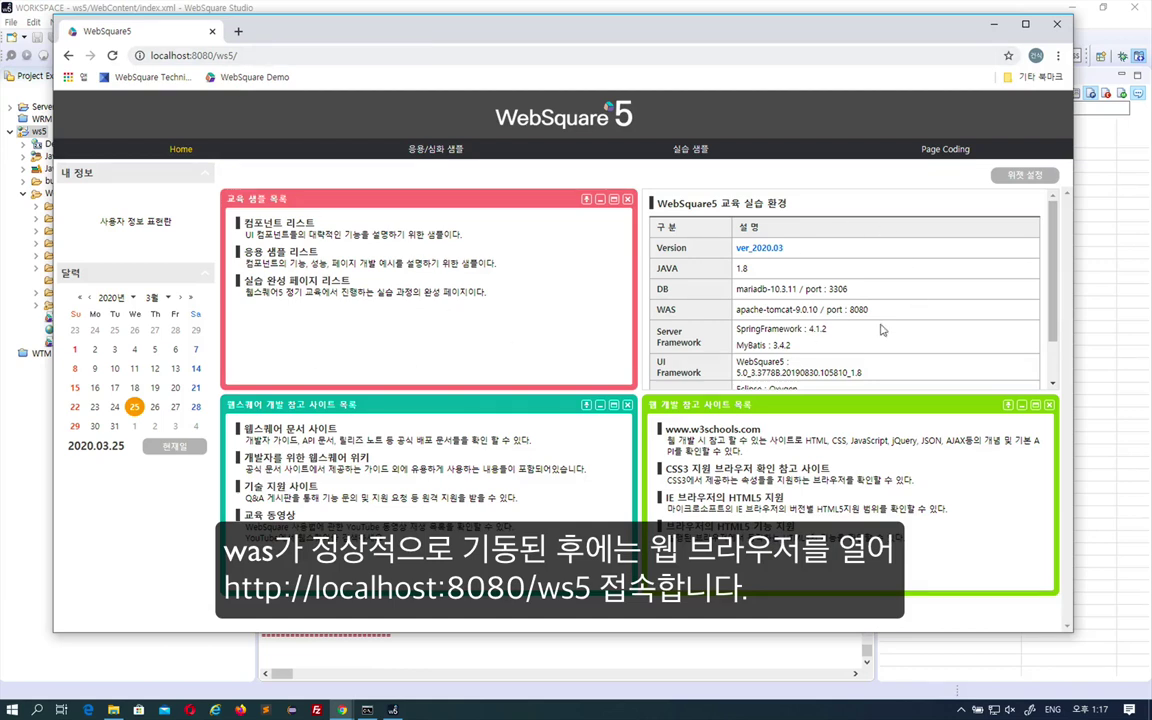
# Step: Examine the WebSquare5 교육 실습 환경 table on the home page down to its last row
pyautogui.scroll(-1, 880, 295)
pyautogui.scroll(-1, 880, 295)
pyautogui.scroll(2, 792, 264)
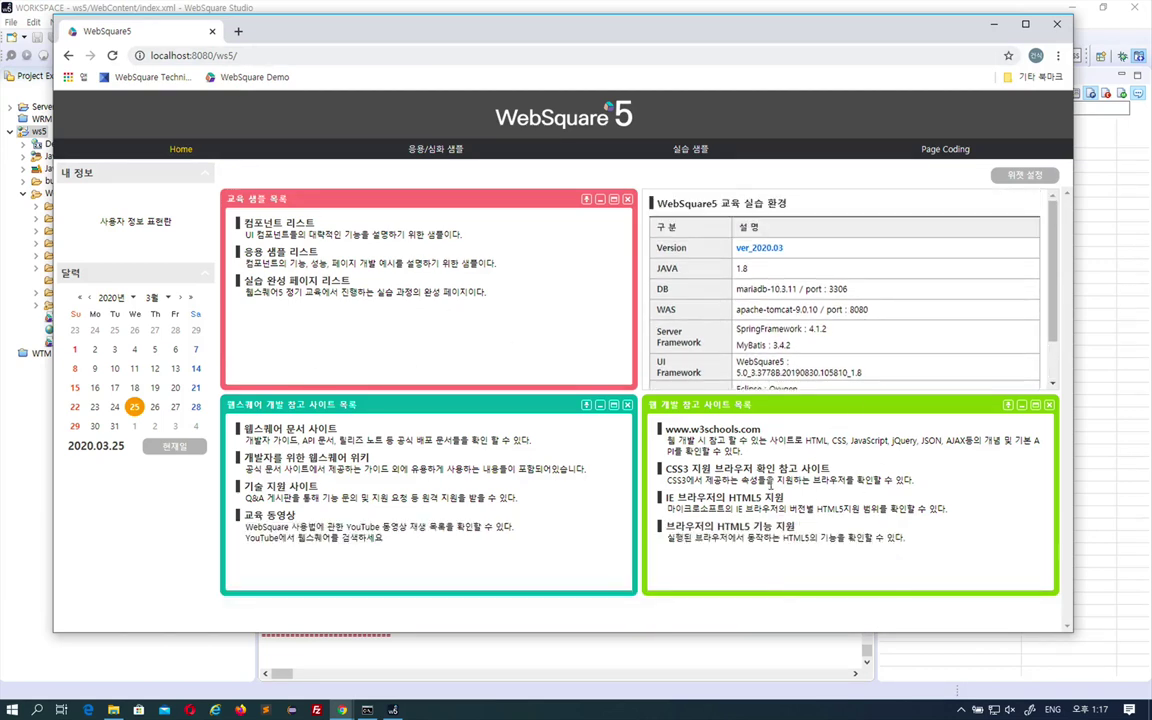
pyautogui.scroll(-2, 785, 345)
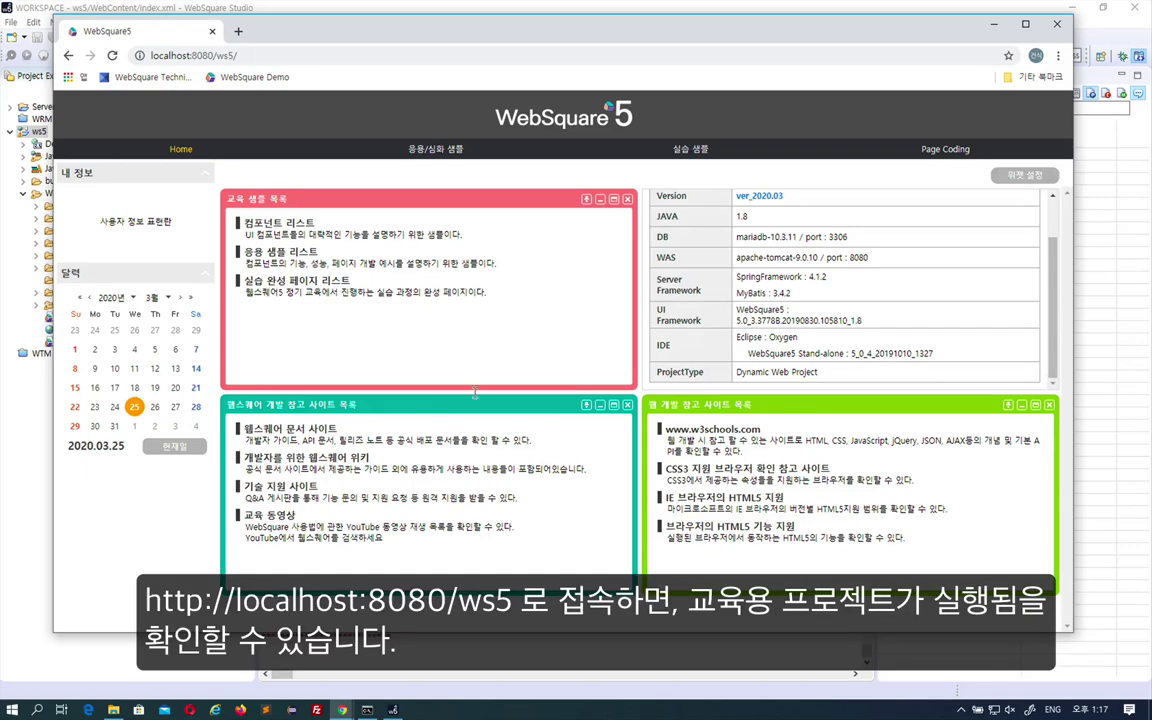
pyautogui.scroll(2, 910, 355)
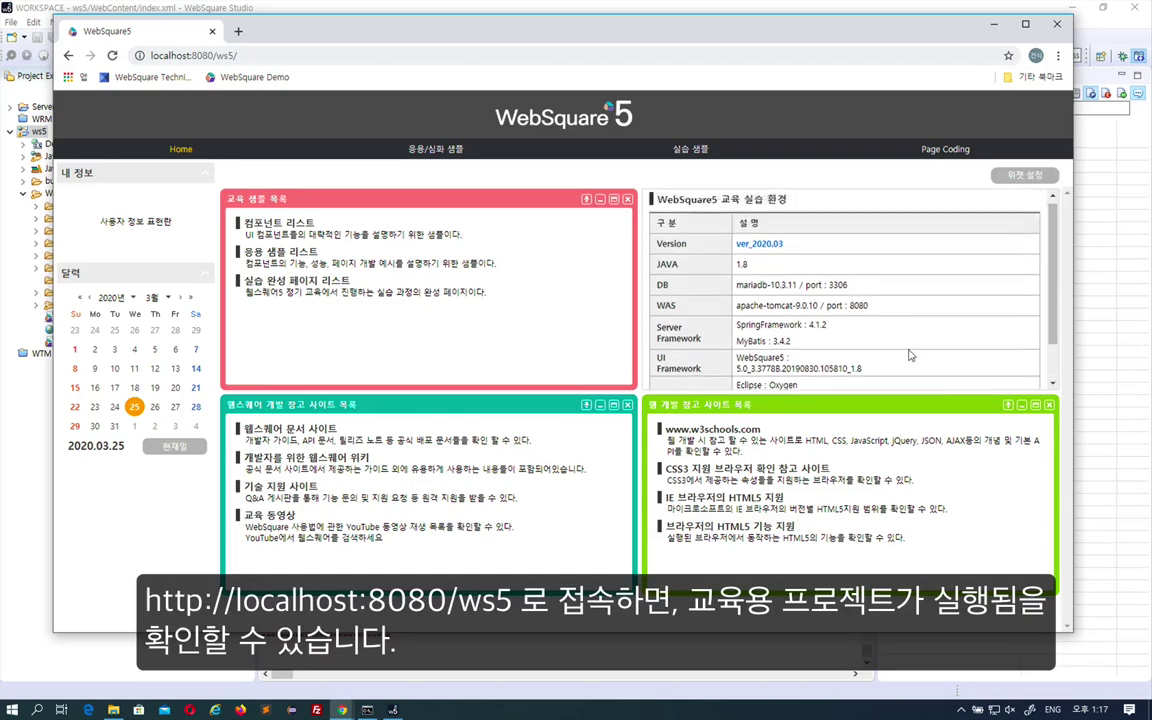
# Step: Browse the 응용/심화 샘플 list by function, performance and page implementation, and view the 실습 샘플 list
pyautogui.click(433, 150)
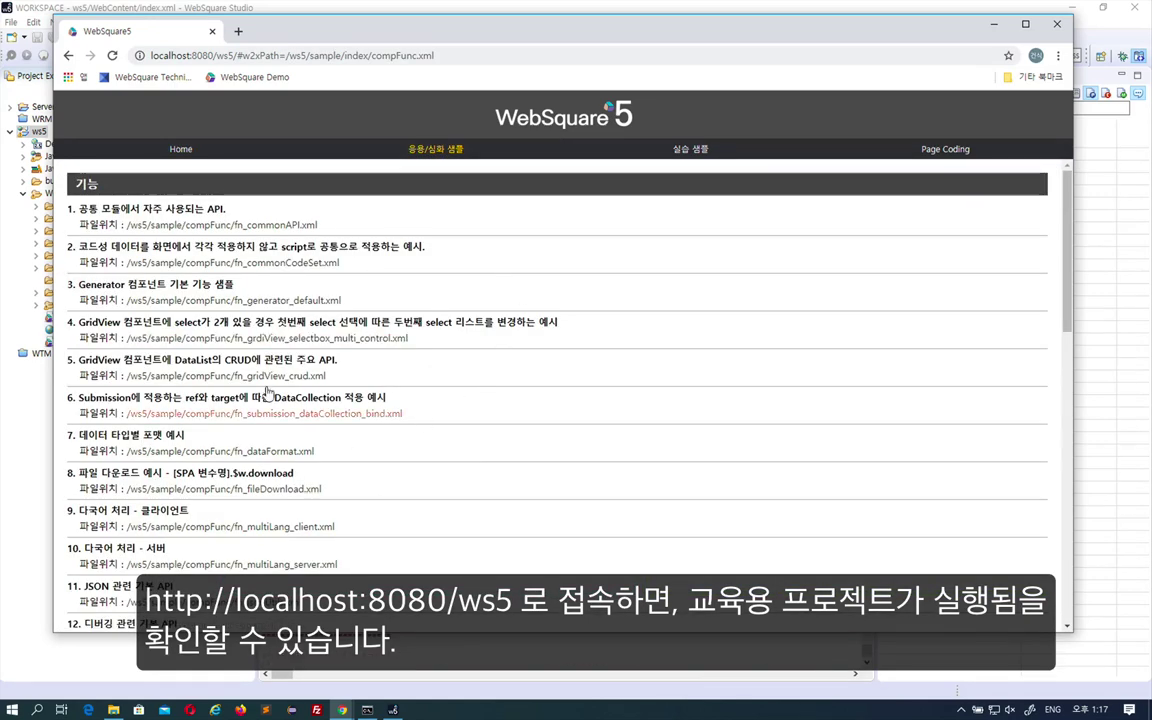
pyautogui.scroll(-8, 448, 350)
pyautogui.scroll(1, 377, 361)
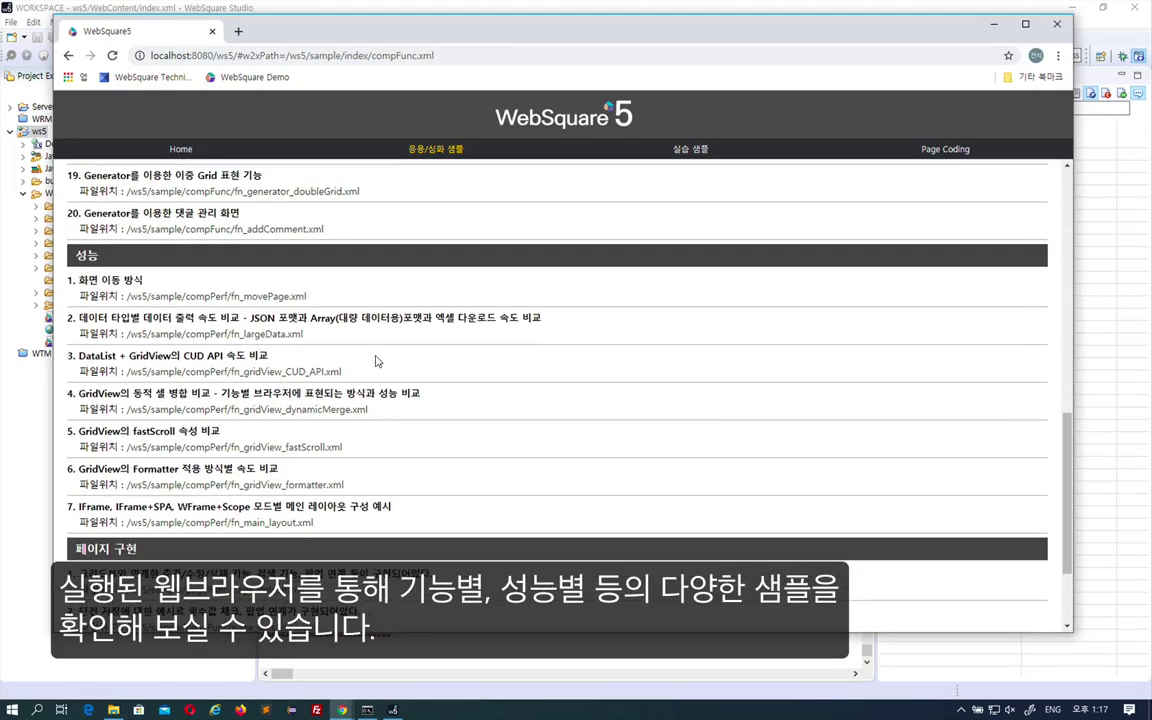
pyautogui.scroll(-2, 169, 481)
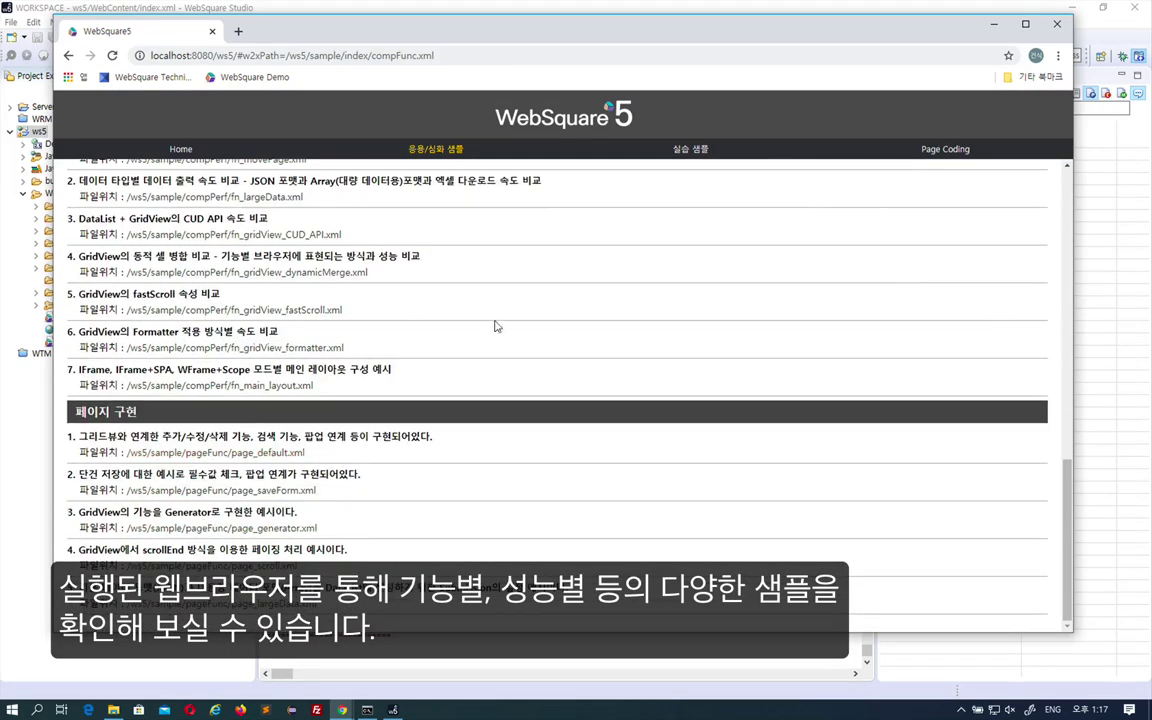
pyautogui.click(705, 151)
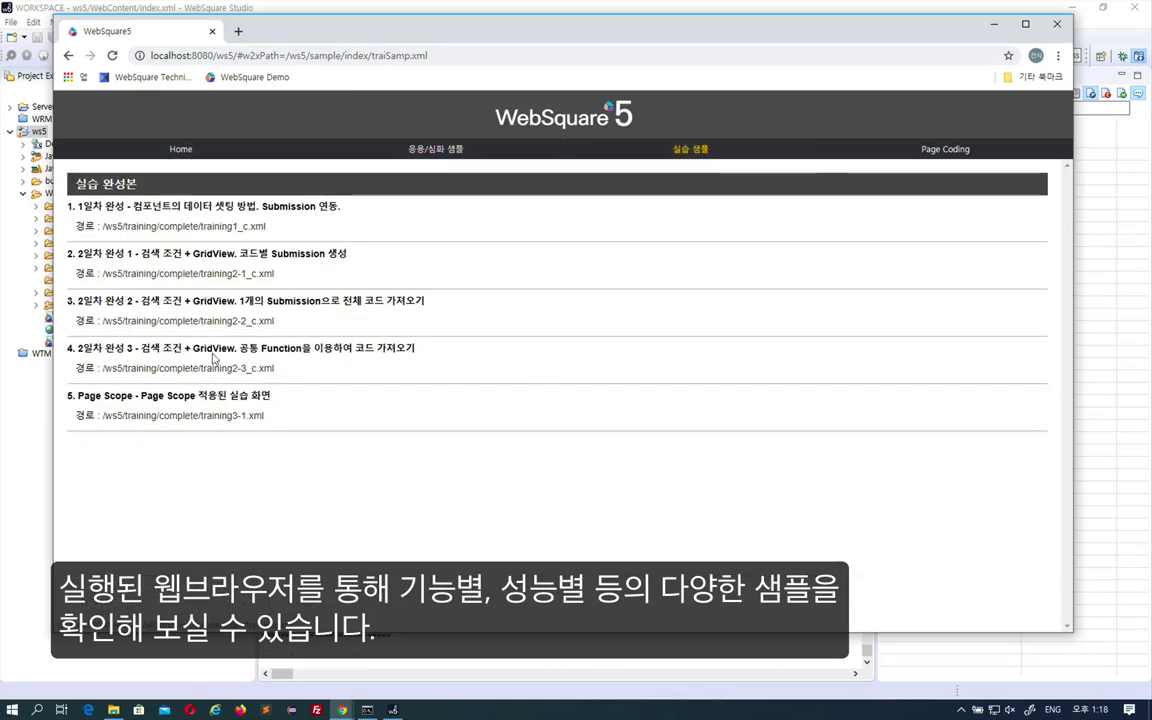